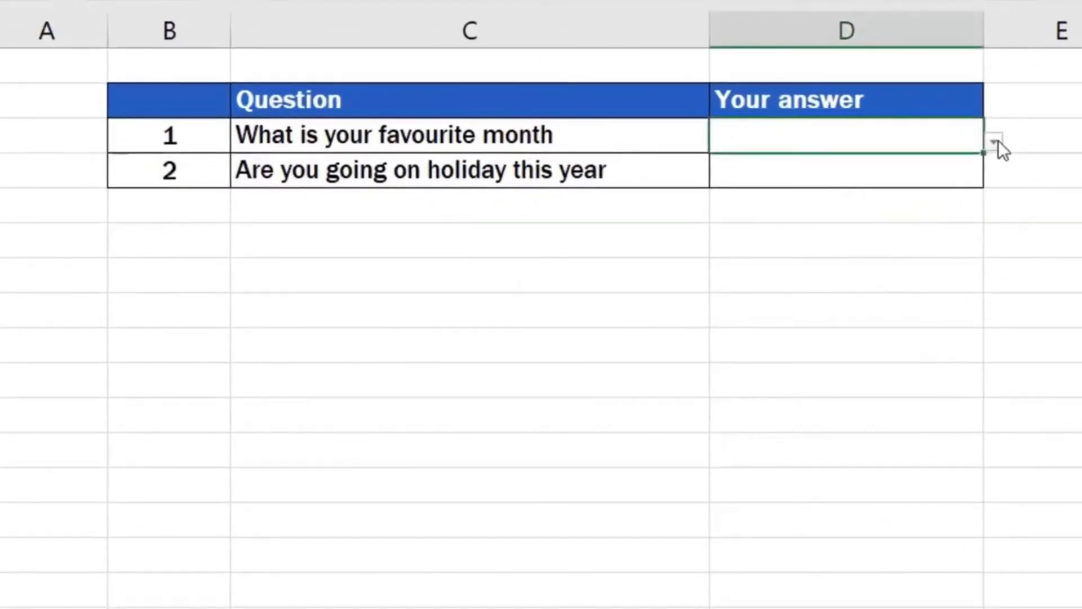
Step: Choose August for the favourite-month question and pick an answer to the holiday question from the existing drop-down lists
{"action": "left_click", "coordinate": [994, 142]}
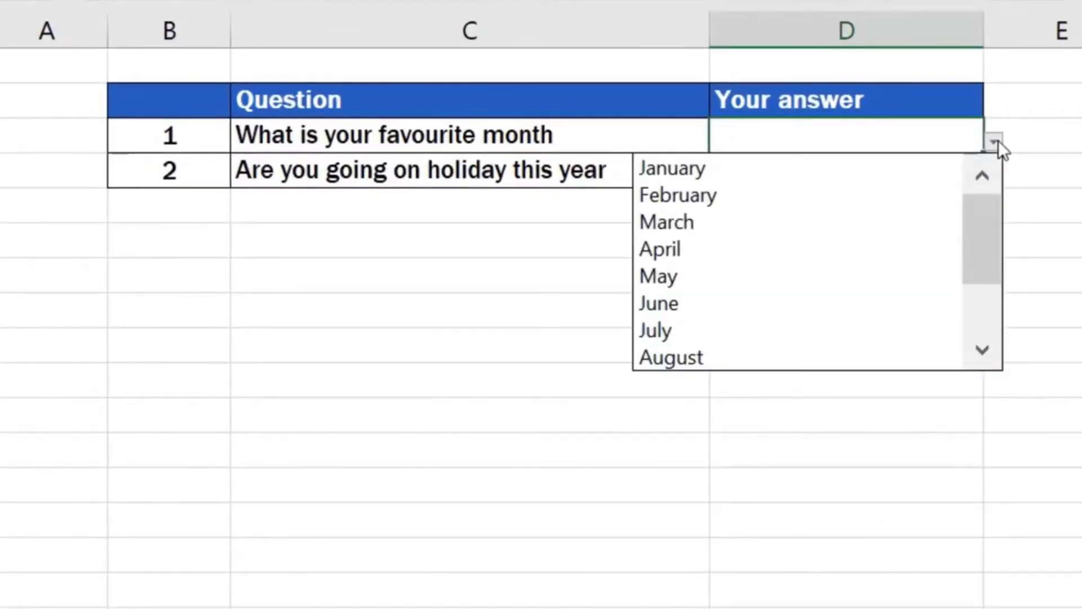
{"action": "left_click_drag", "start_coordinate": [989, 205], "coordinate": [997, 184]}
{"action": "left_click", "coordinate": [779, 351]}
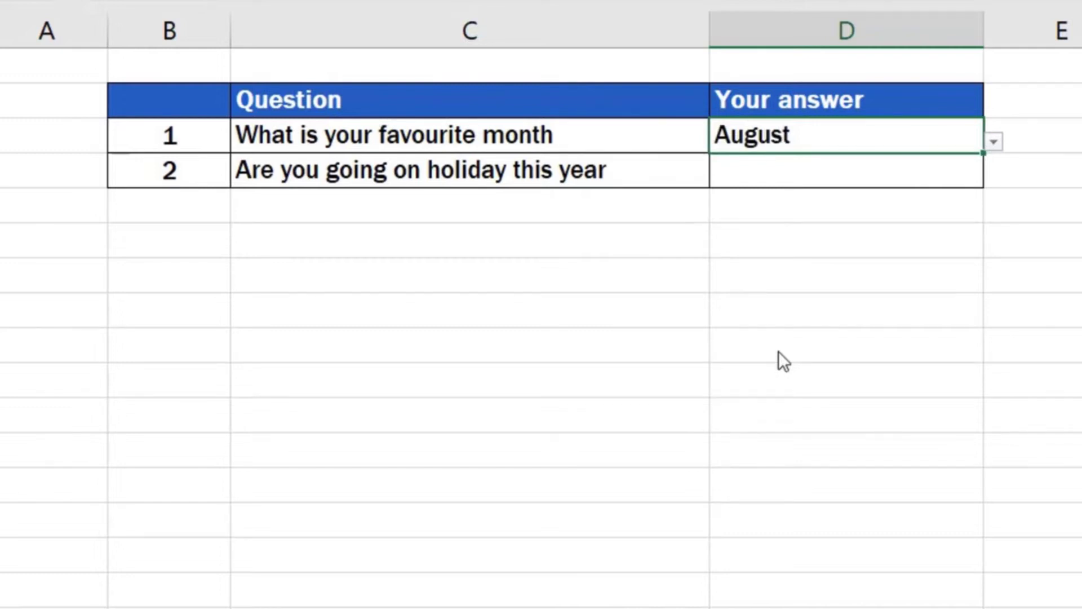
{"action": "left_click", "coordinate": [891, 171]}
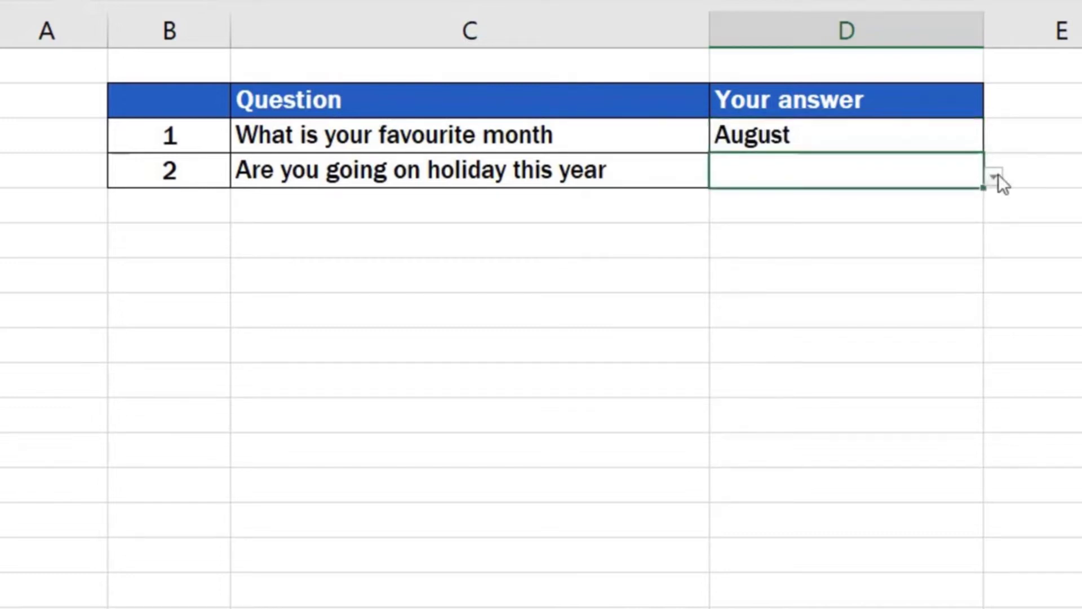
{"action": "left_click", "coordinate": [994, 179]}
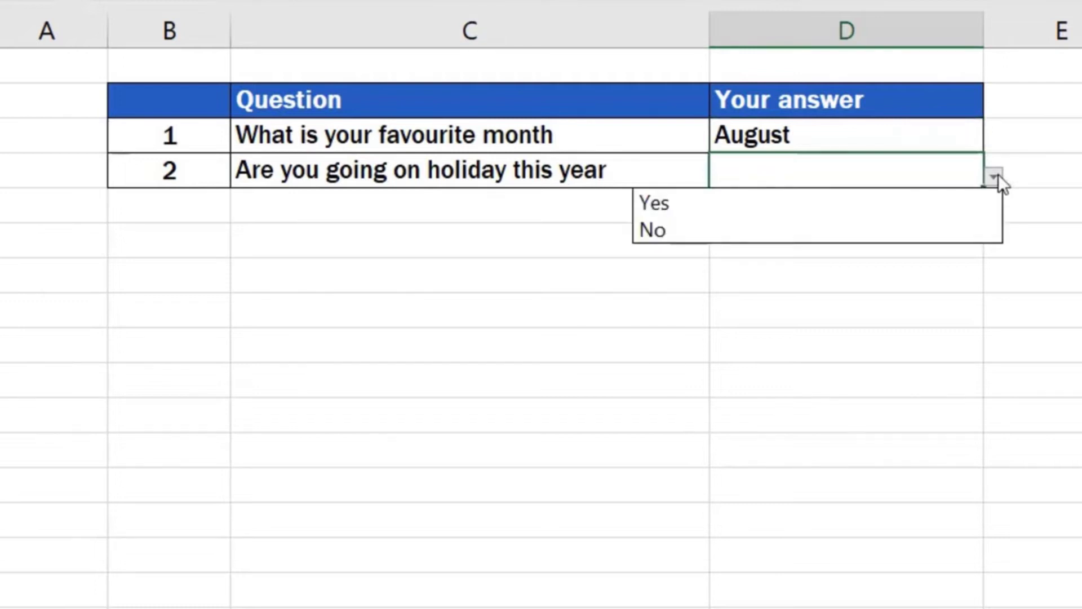
{"action": "left_click", "coordinate": [986, 217]}
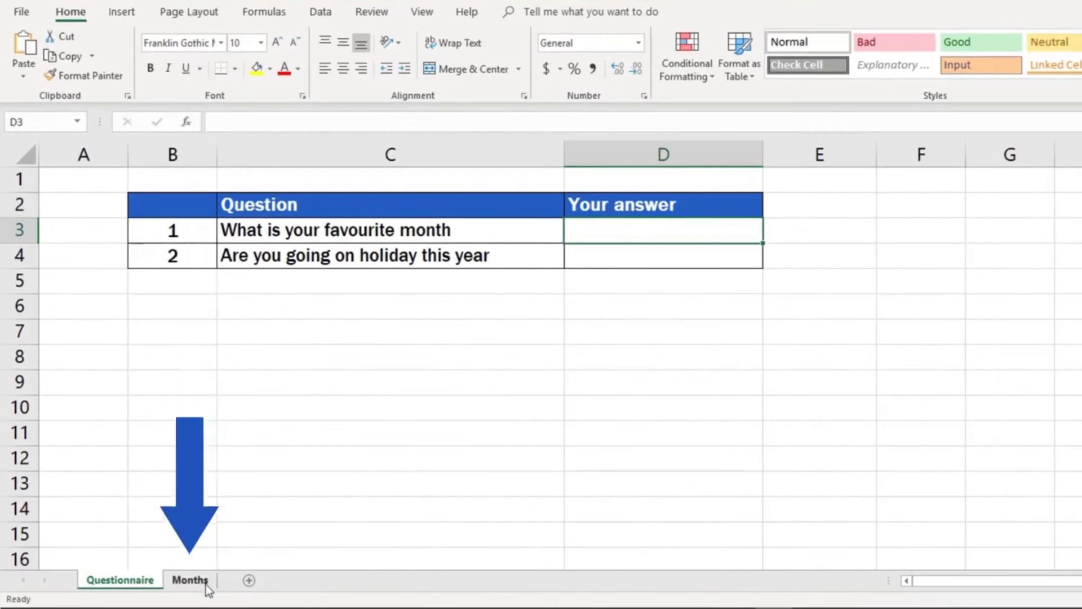
Step: View the source list on the Months sheet, return to Questionnaire and set cell D3's data validation to allow a List
{"action": "left_click", "coordinate": [190, 580]}
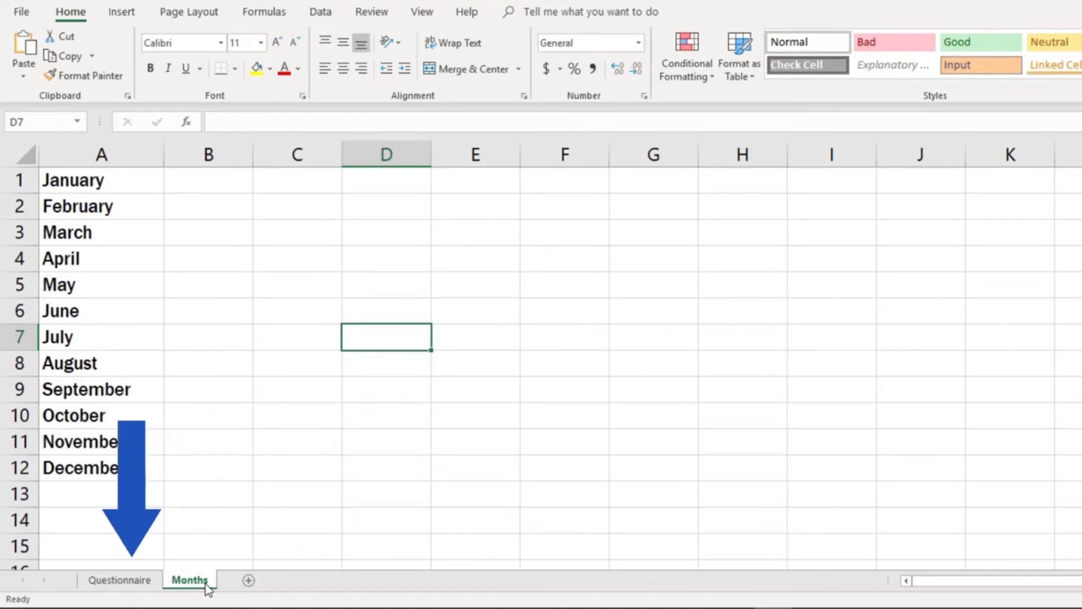
{"action": "left_click", "coordinate": [120, 581]}
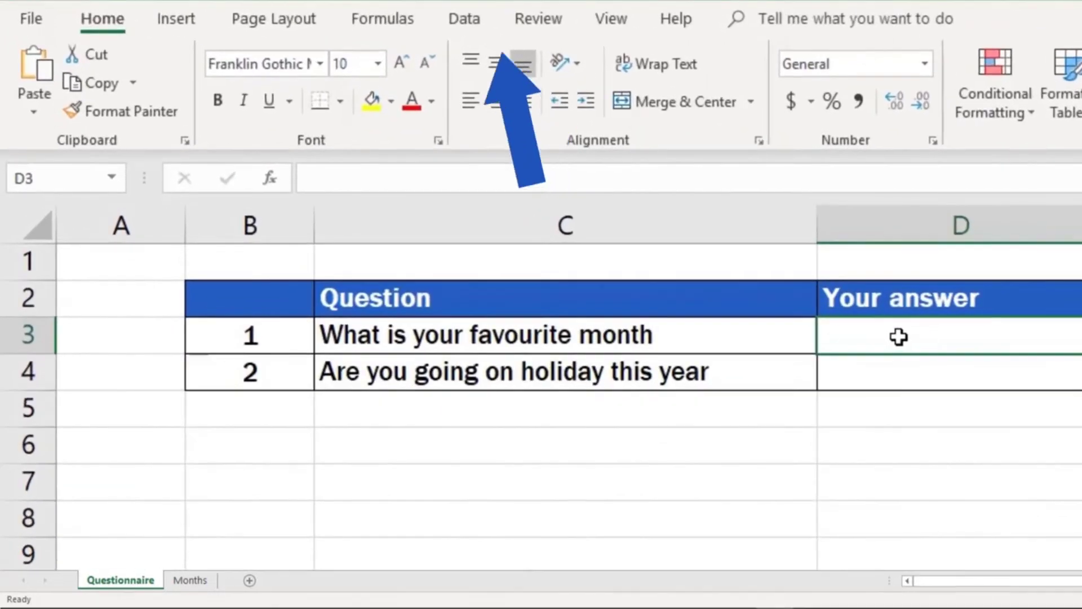
{"action": "left_click", "coordinate": [464, 18]}
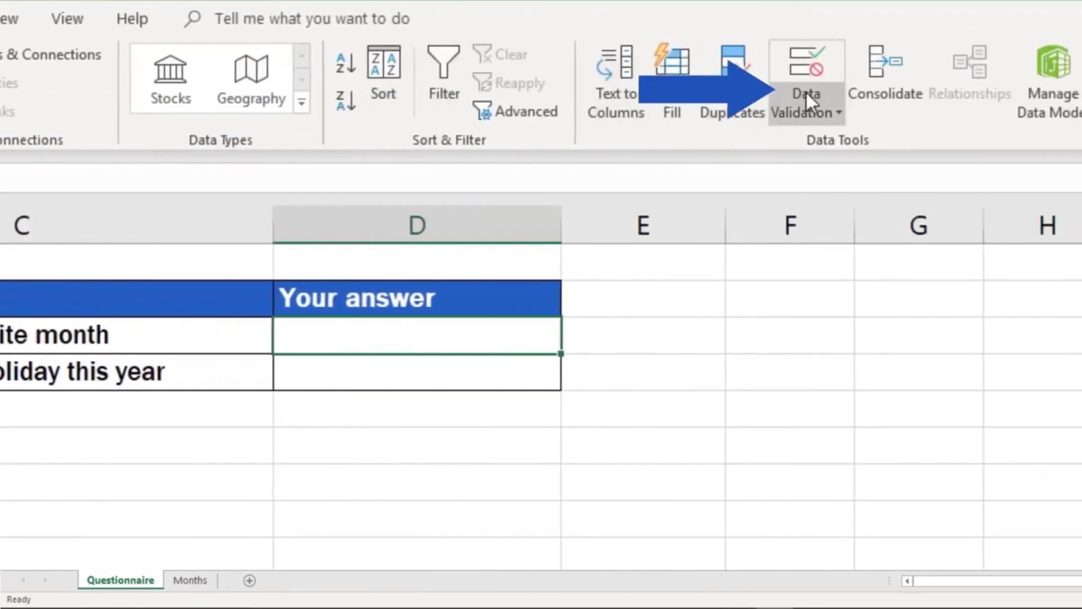
{"action": "left_click", "coordinate": [837, 107]}
{"action": "left_click", "coordinate": [847, 141]}
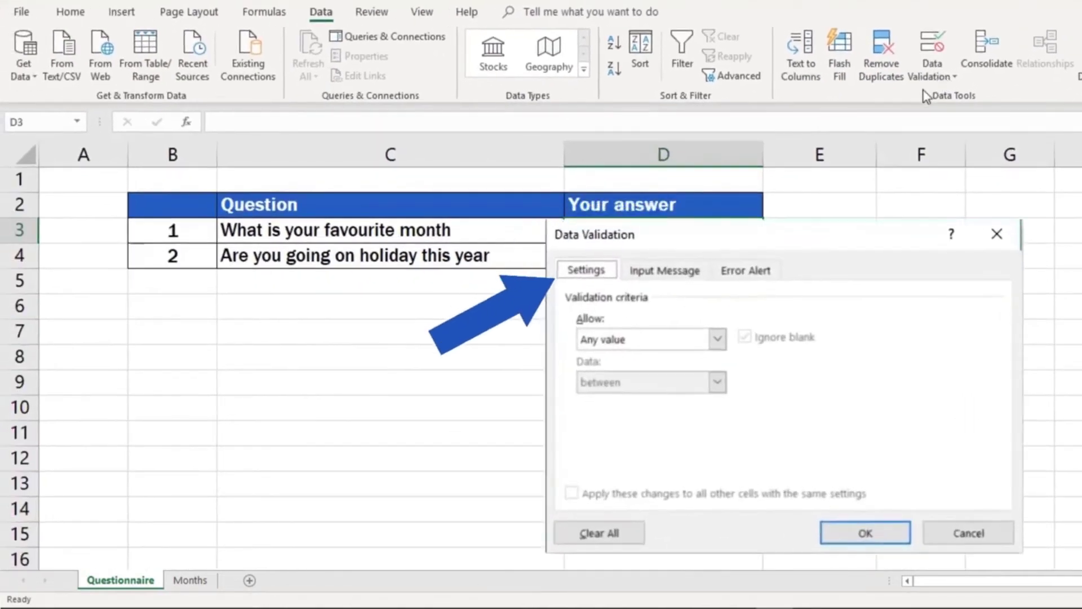
{"action": "left_click", "coordinate": [717, 339]}
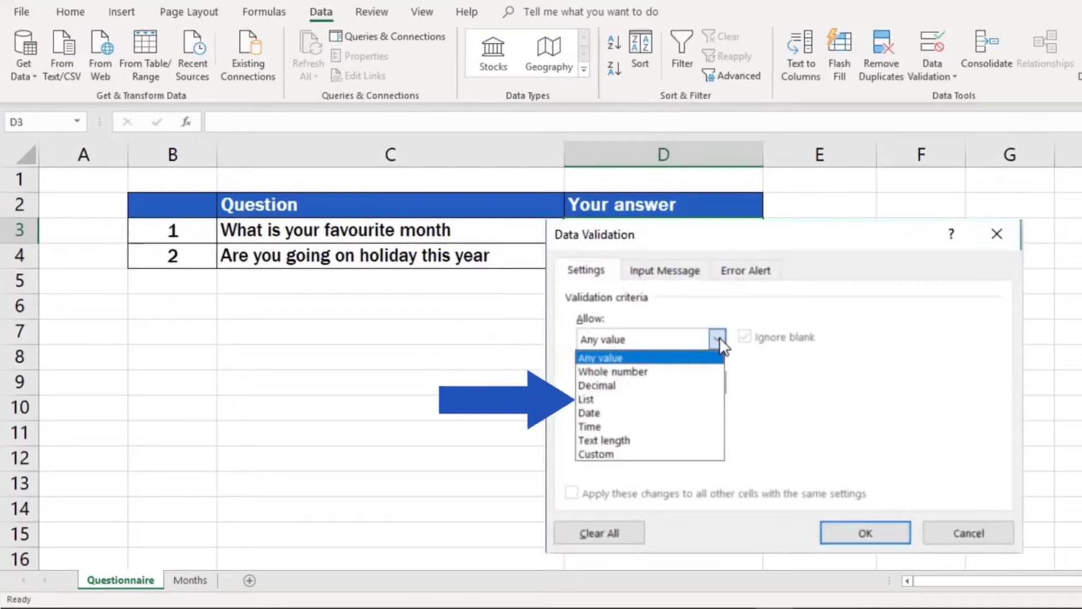
{"action": "left_click", "coordinate": [708, 400]}
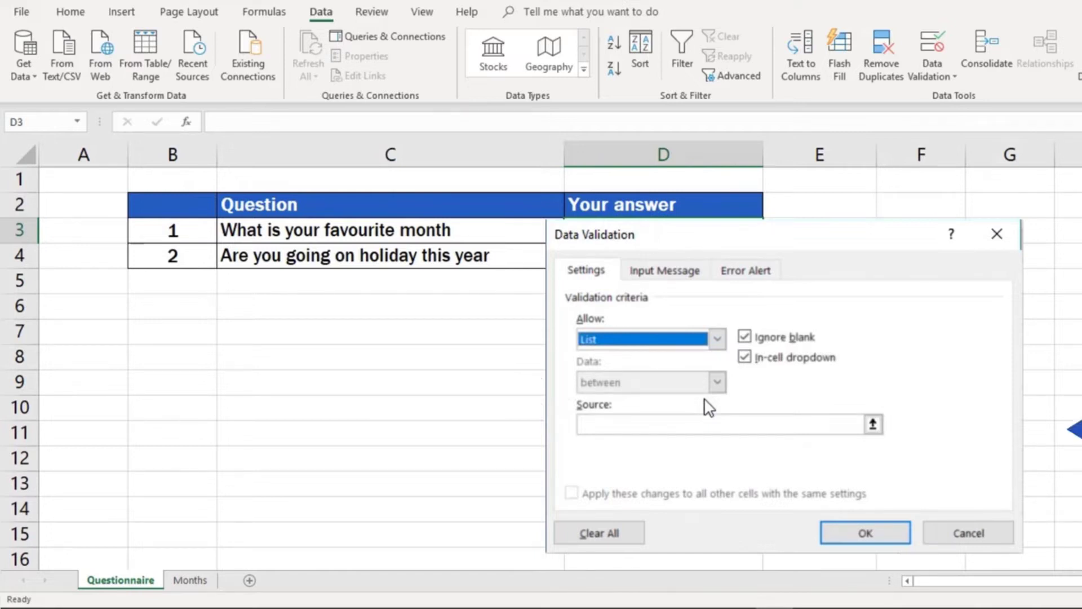
Step: Use the twelve months in =Months!$A$1:$A$12 as the source of D3's validation list and apply it
{"action": "left_click", "coordinate": [873, 423]}
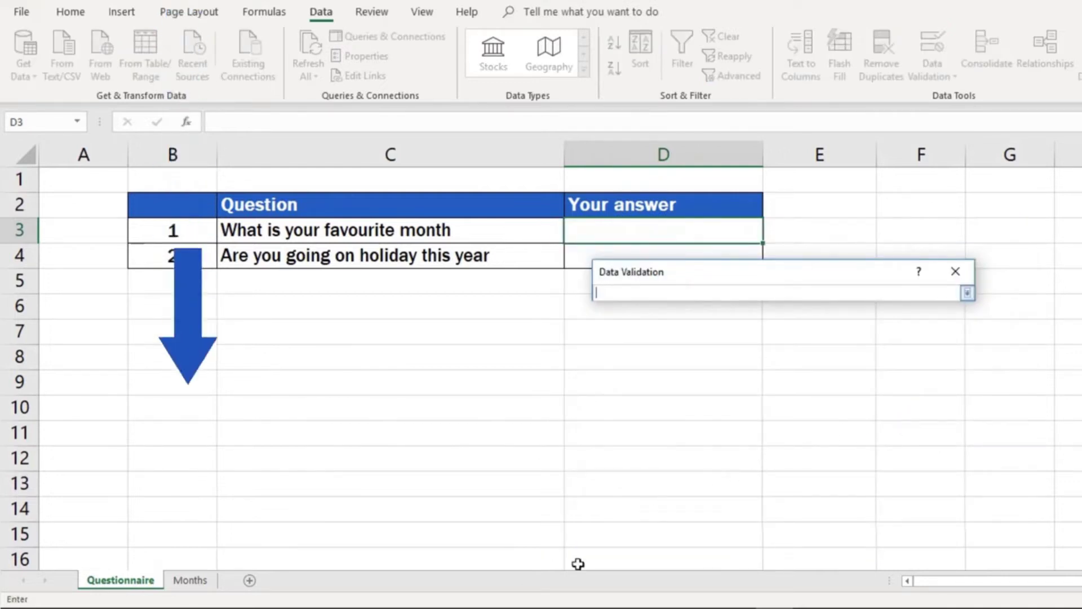
{"action": "left_click", "coordinate": [184, 582]}
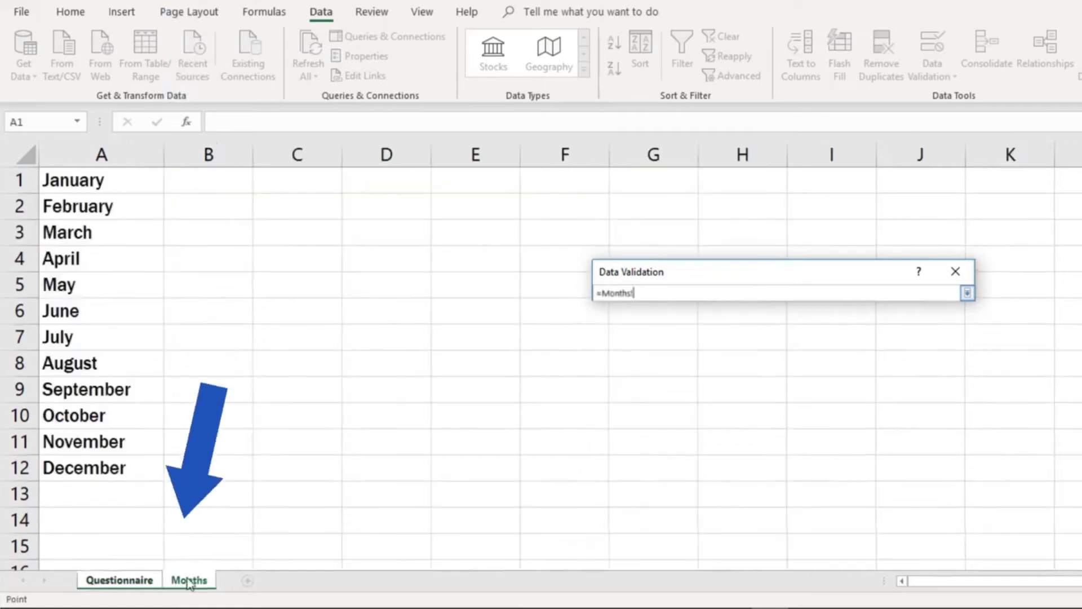
{"action": "mouse_move", "coordinate": [85, 181]}
{"action": "left_mouse_down"}
{"action": "mouse_move", "coordinate": [126, 193]}
{"action": "mouse_move", "coordinate": [169, 336]}
{"action": "mouse_move", "coordinate": [91, 448]}
{"action": "mouse_move", "coordinate": [92, 466]}
{"action": "left_mouse_up"}
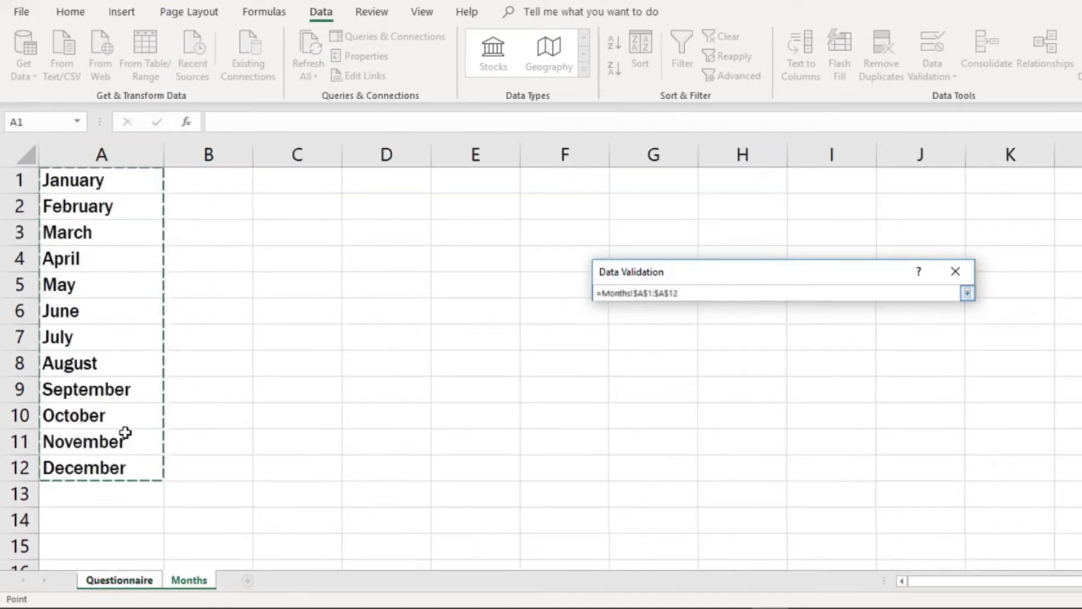
{"action": "key", "text": "Return"}
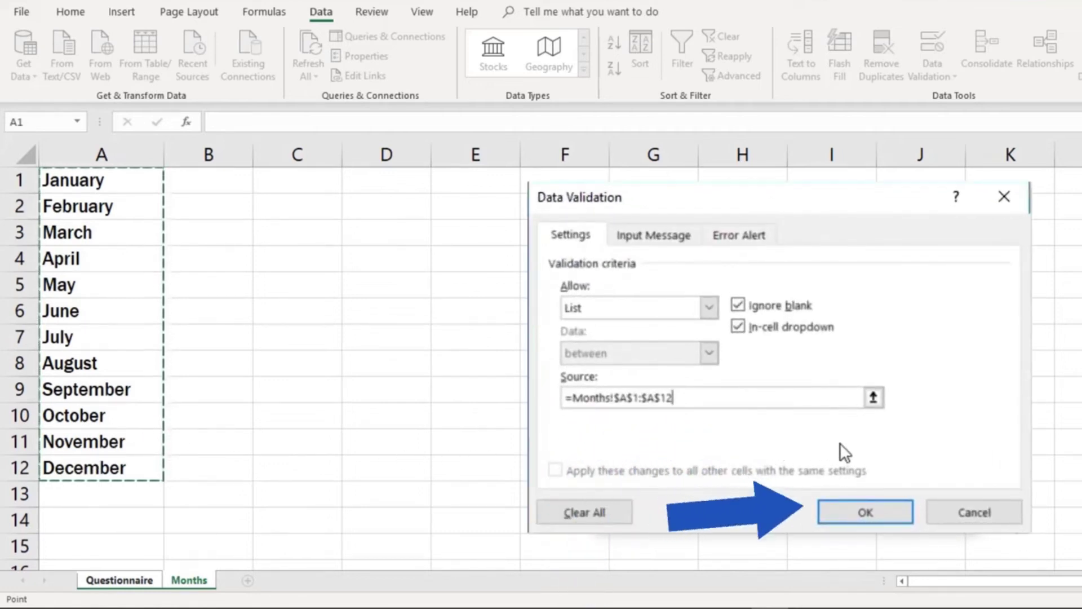
{"action": "left_click", "coordinate": [854, 514]}
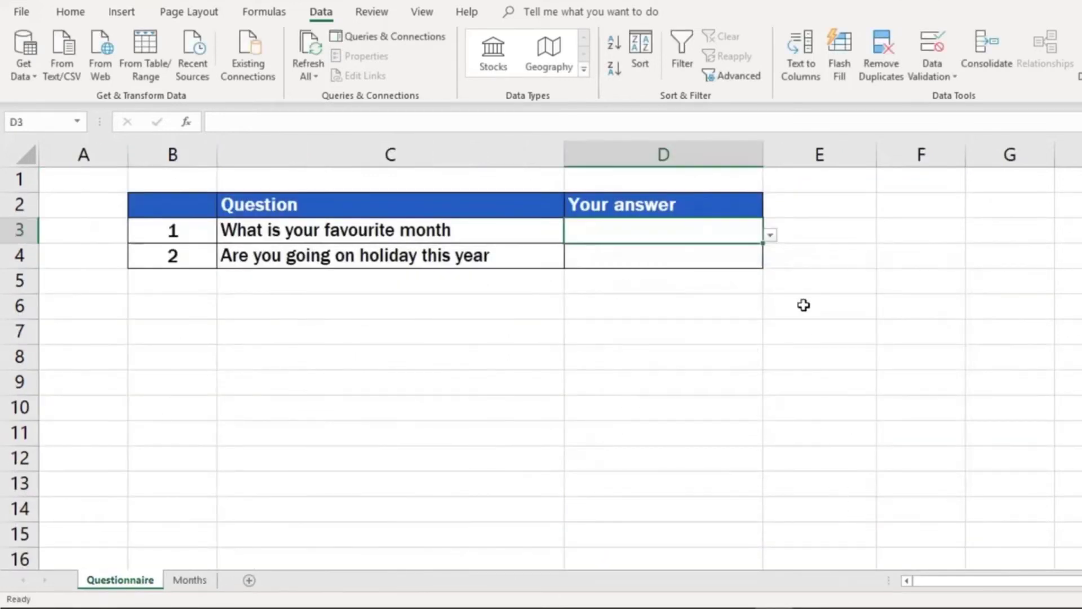
Step: Choose August from the new drop-down list in cell D3 as the favourite month
{"action": "left_click", "coordinate": [771, 236]}
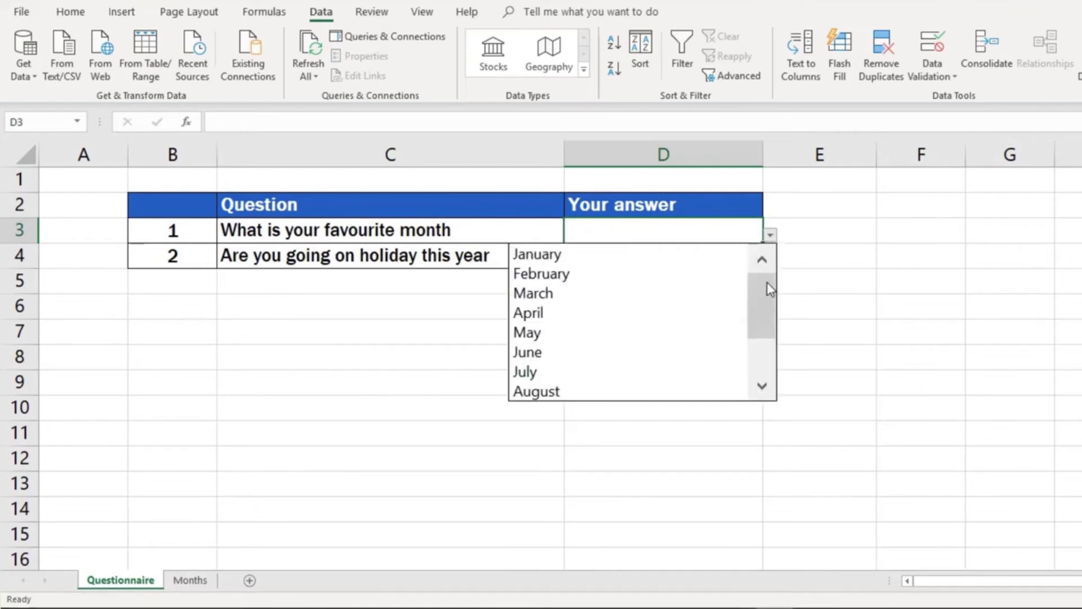
{"action": "mouse_move", "coordinate": [767, 282]}
{"action": "left_mouse_down"}
{"action": "mouse_move", "coordinate": [767, 344]}
{"action": "mouse_move", "coordinate": [766, 295]}
{"action": "left_mouse_up"}
{"action": "left_click", "coordinate": [615, 391]}
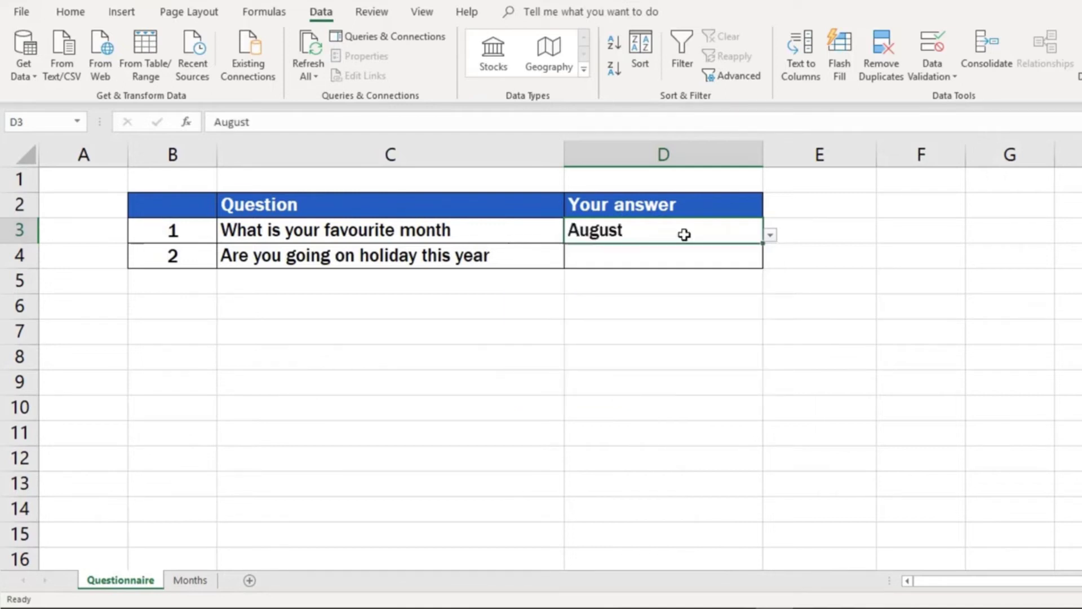
Step: Try to enter "hello" in cell D3 to test the validation, and cancel the entry
{"action": "type", "text": "hello"}
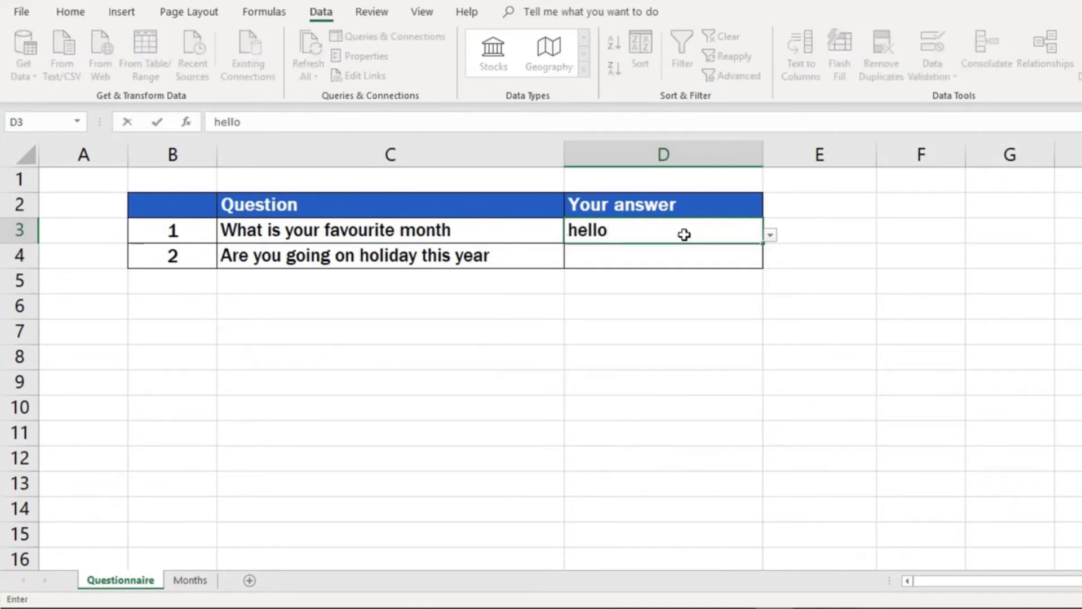
{"action": "key", "text": "Return"}
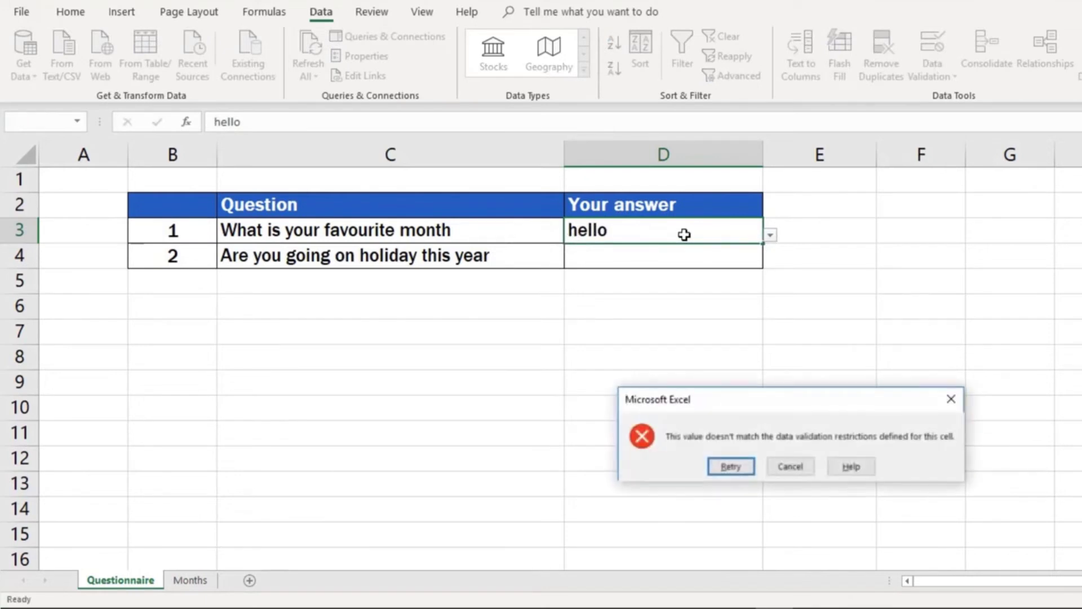
{"action": "left_click", "coordinate": [785, 467]}
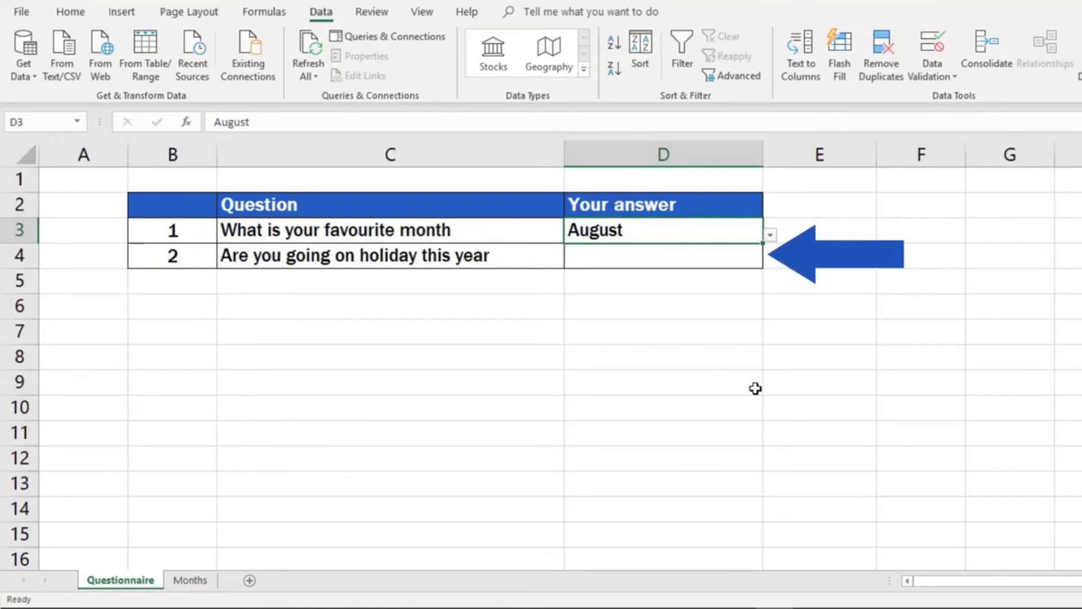
Step: Set the data validation of the holiday question's answer cell D4 to allow a List
{"action": "left_click", "coordinate": [692, 259]}
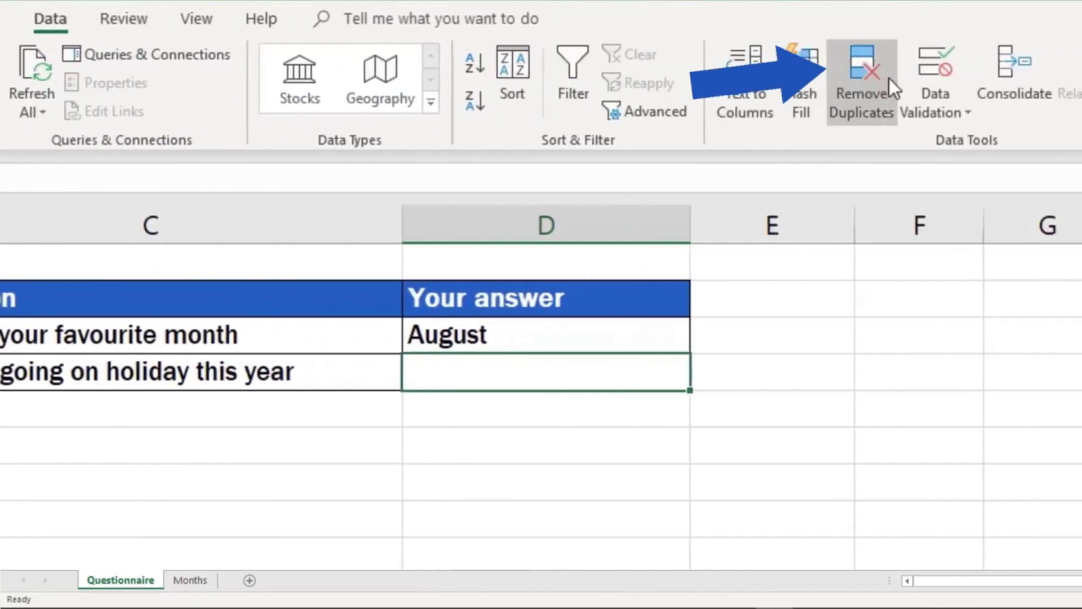
{"action": "left_click", "coordinate": [915, 110]}
{"action": "left_click", "coordinate": [918, 136]}
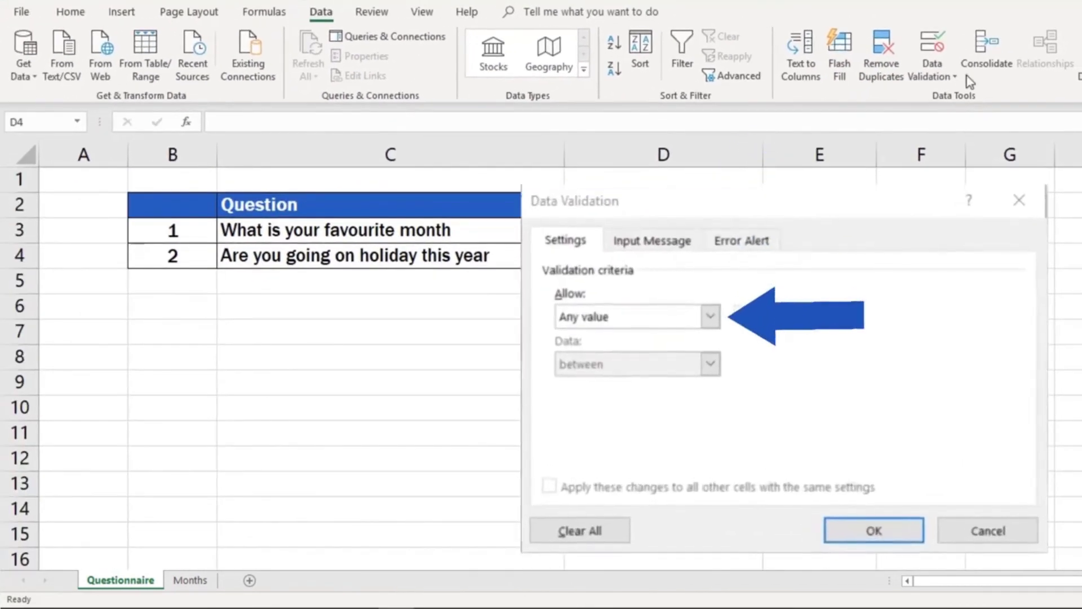
{"action": "left_click", "coordinate": [711, 316]}
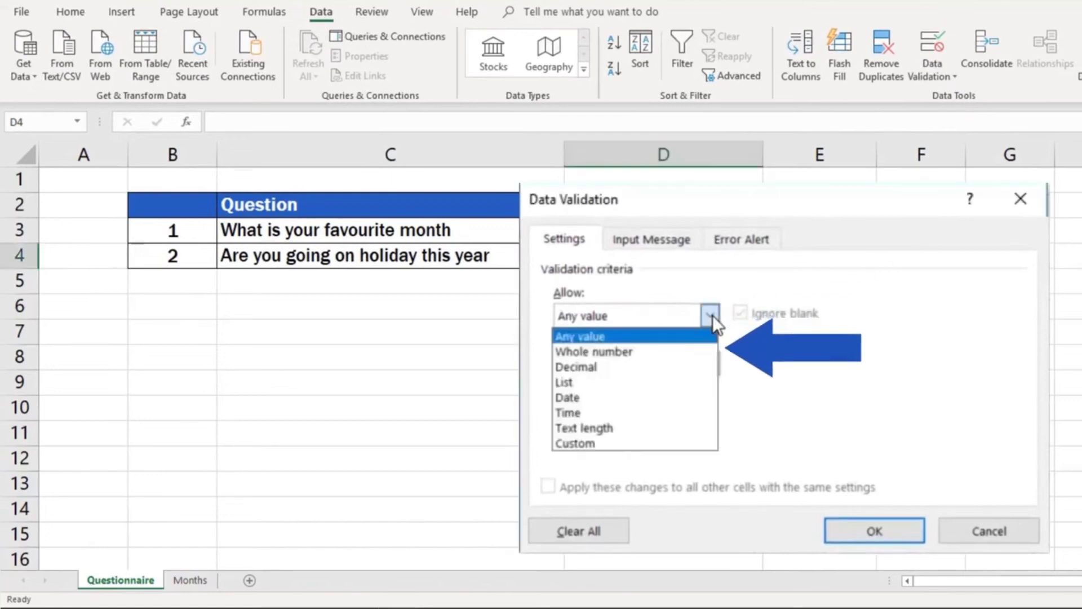
{"action": "left_click", "coordinate": [699, 381]}
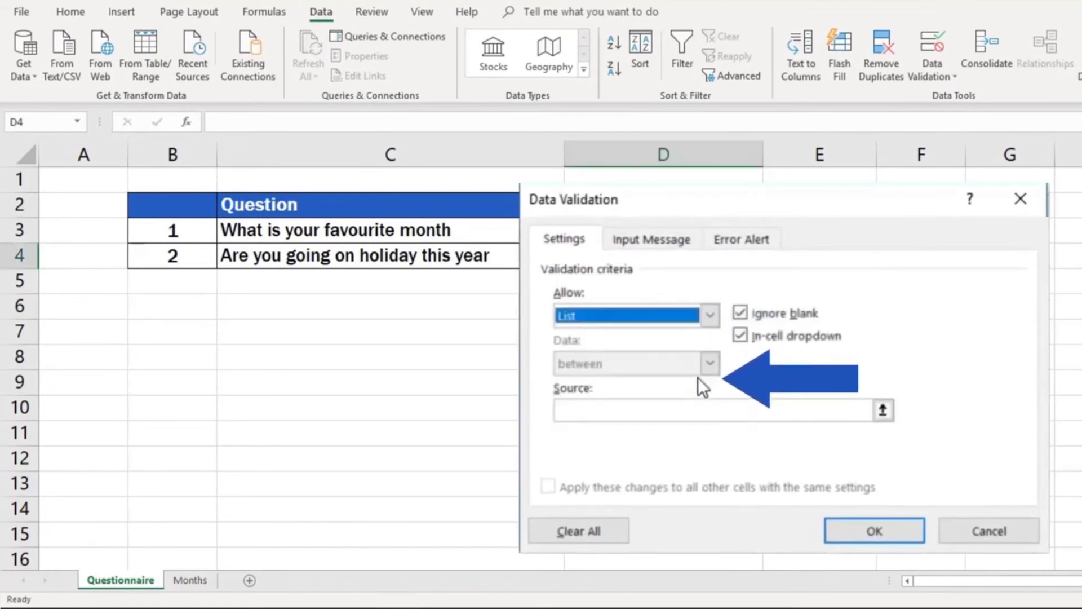
Step: Enter "Yes, No" directly as the source of D4's validation list and apply it
{"action": "left_click", "coordinate": [698, 413]}
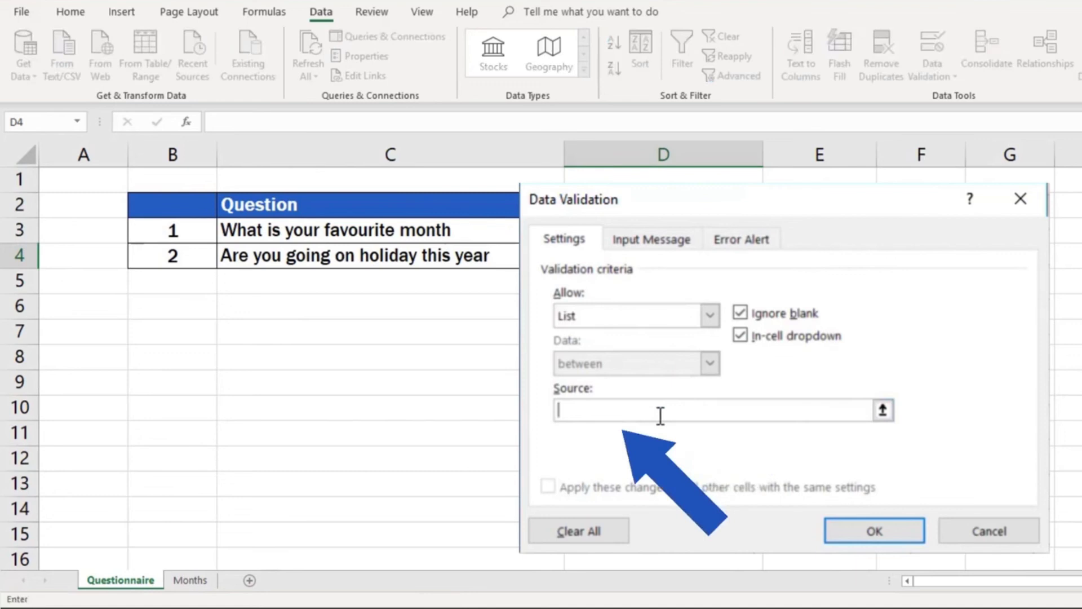
{"action": "type", "text": "Yes, No"}
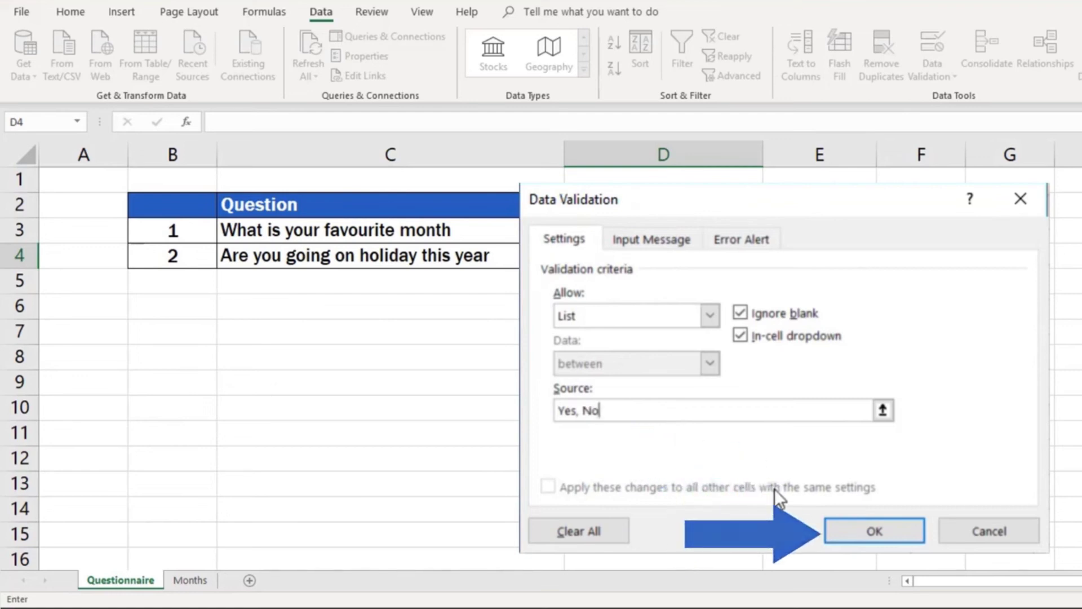
{"action": "left_click", "coordinate": [849, 527]}
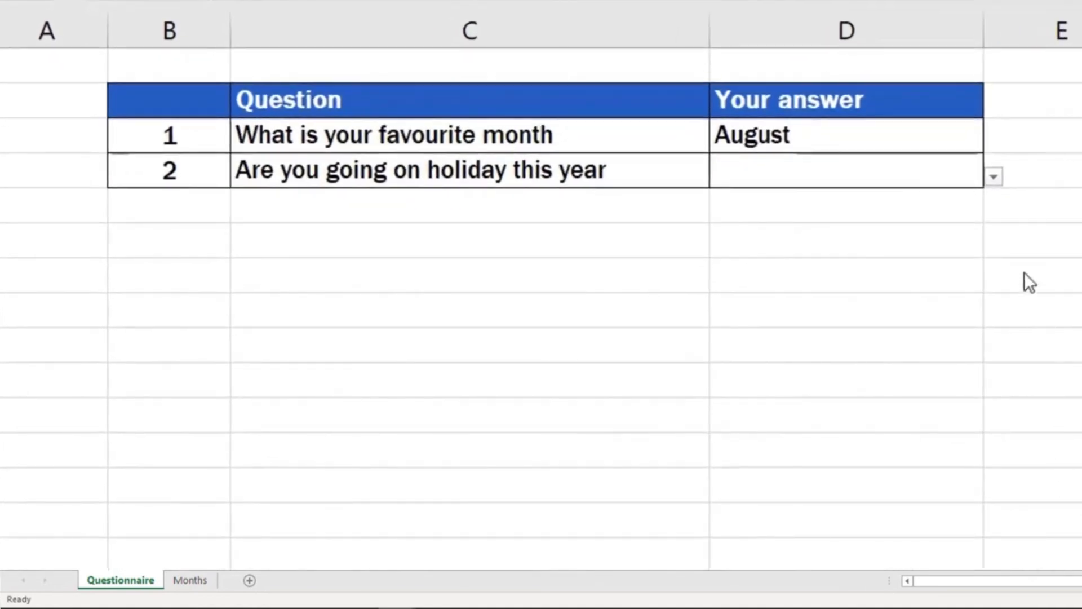
Step: Choose Yes from the new drop-down list in cell D4 to answer the holiday question
{"action": "left_click", "coordinate": [998, 176]}
{"action": "left_click", "coordinate": [994, 176]}
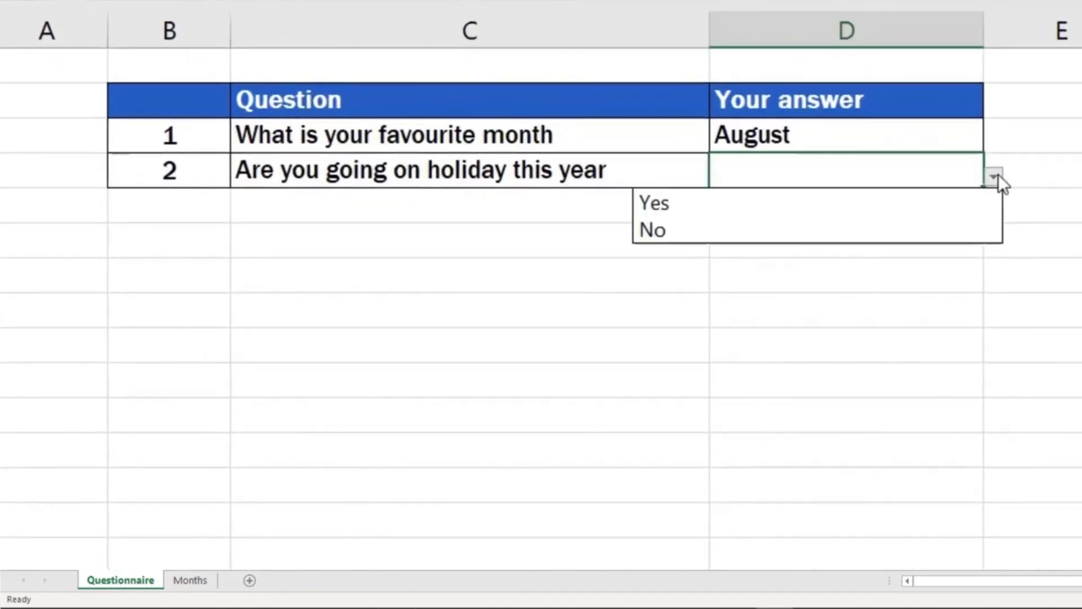
{"action": "left_click", "coordinate": [981, 208]}
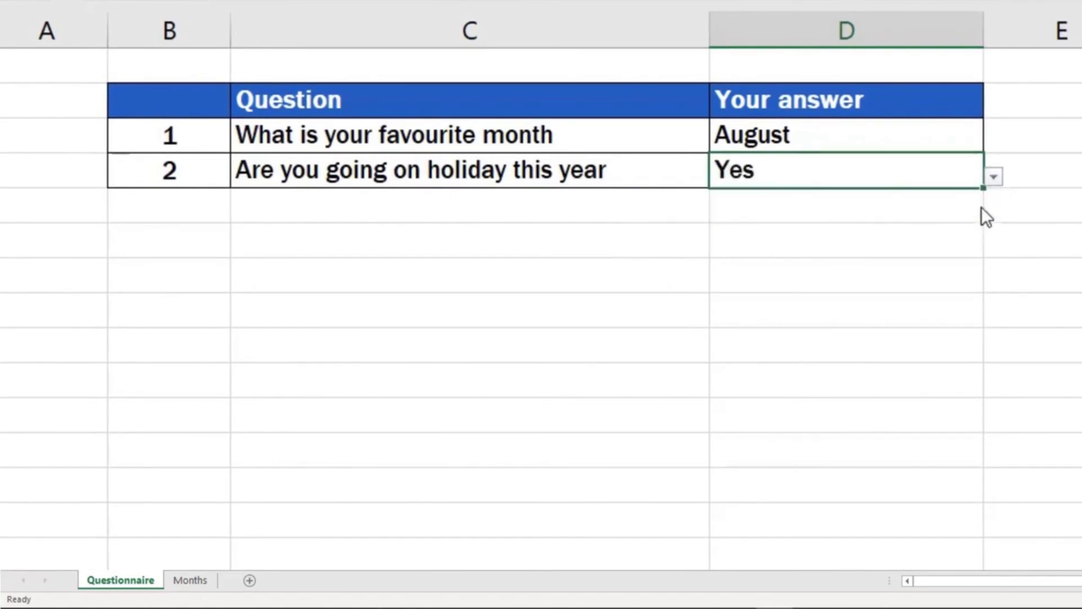